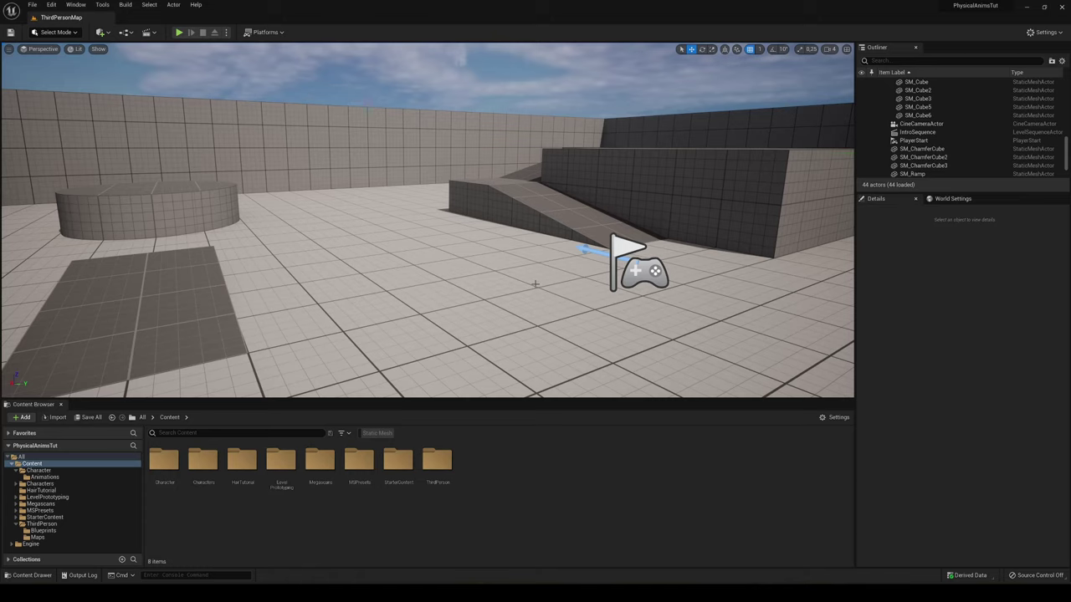
- Open the Character folder in the Content Browser to list its assets
double_click(164, 461)
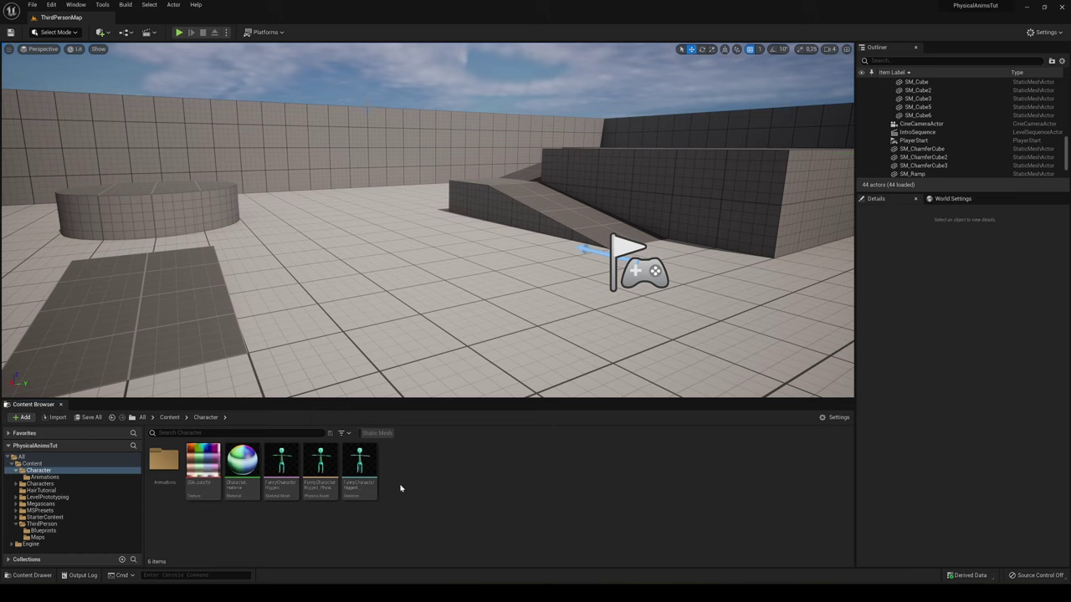
- Create a Blueprint Class with Character as parent, named BP_MyCharacterTut
right_click(443, 477)
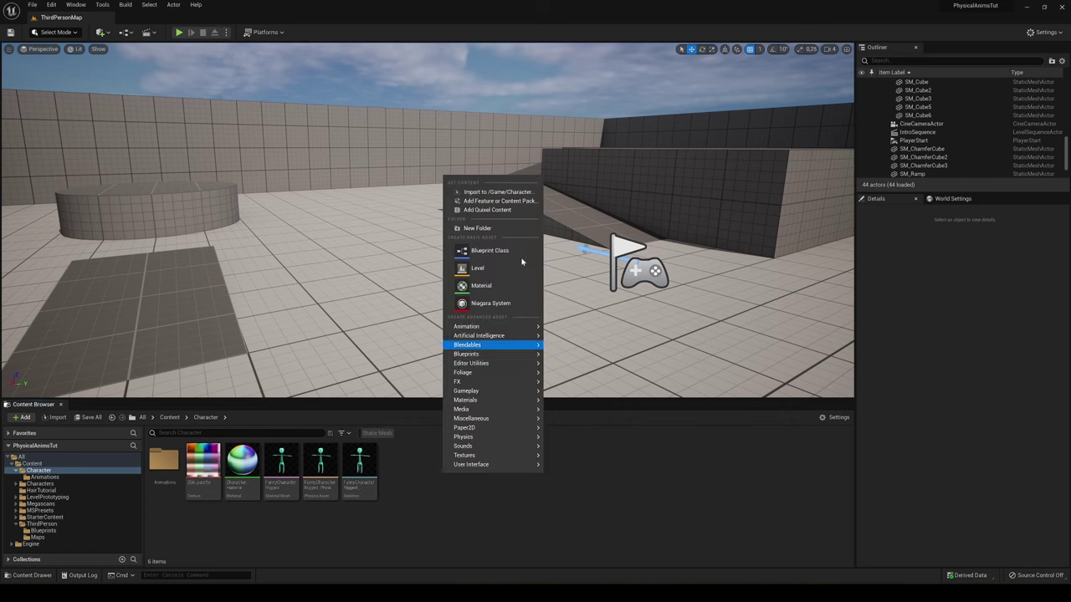
left_click(492, 250)
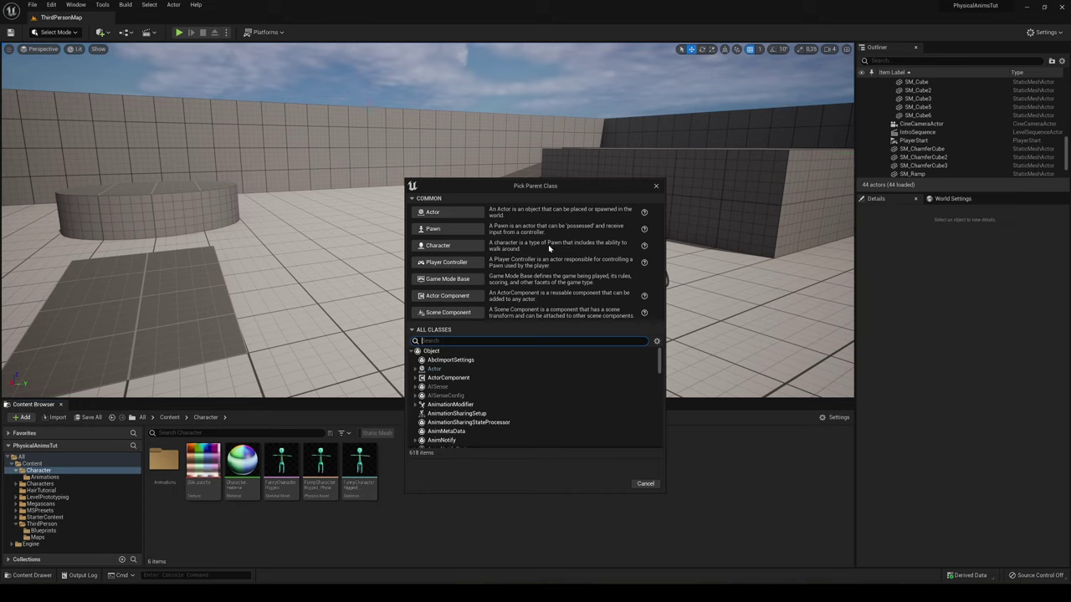
left_click(448, 245)
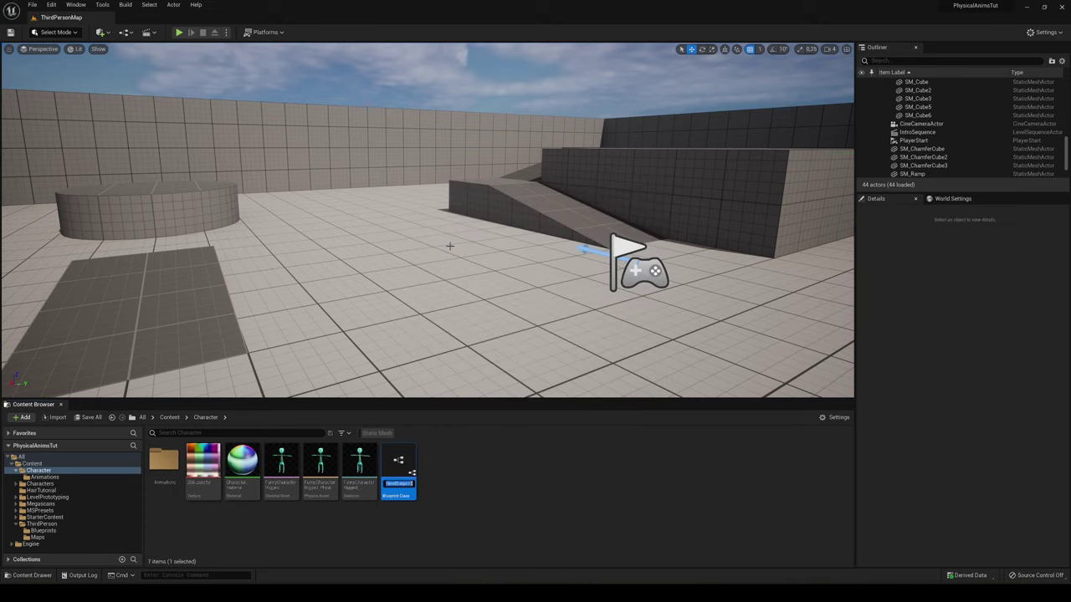
type("BP_MyCharacter")
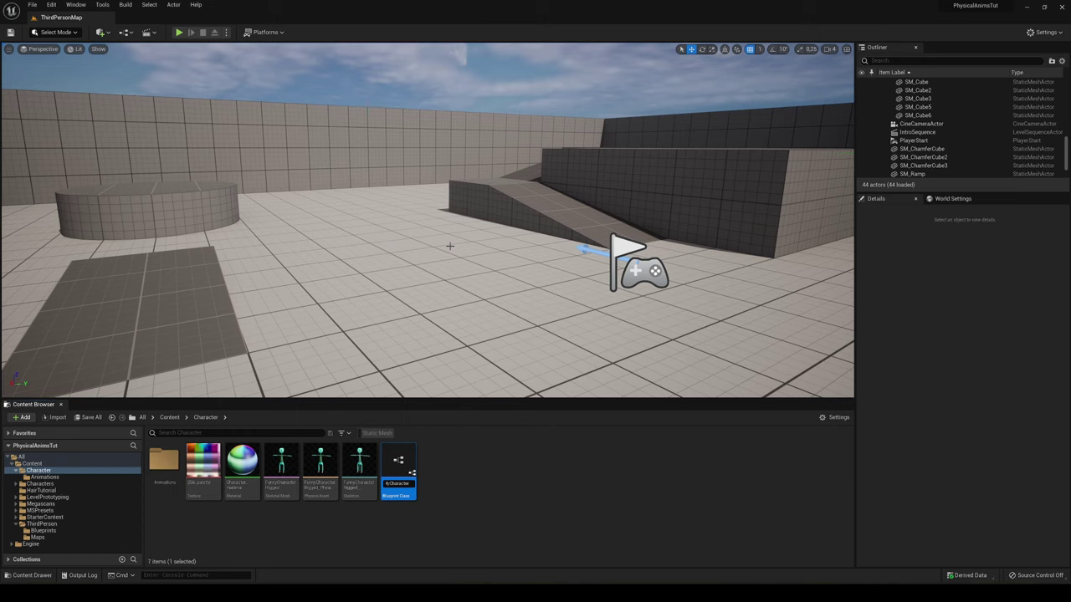
type("Tut")
key("Return")
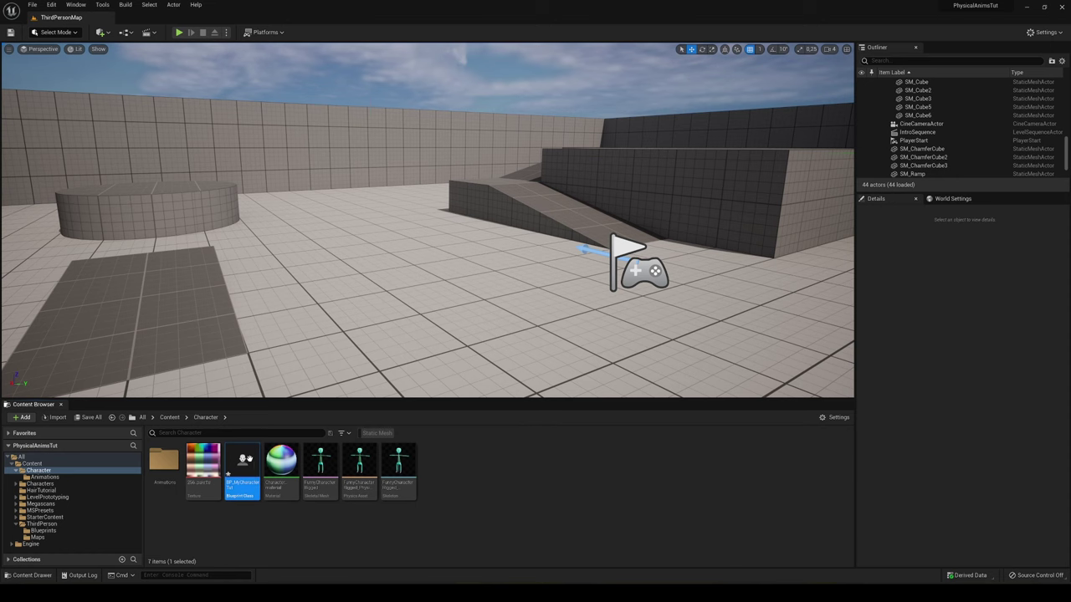
- Open BP_MyCharacterTut maximized, review the Capsule, Mesh and Character Movement components, then select Mesh
double_click(249, 461)
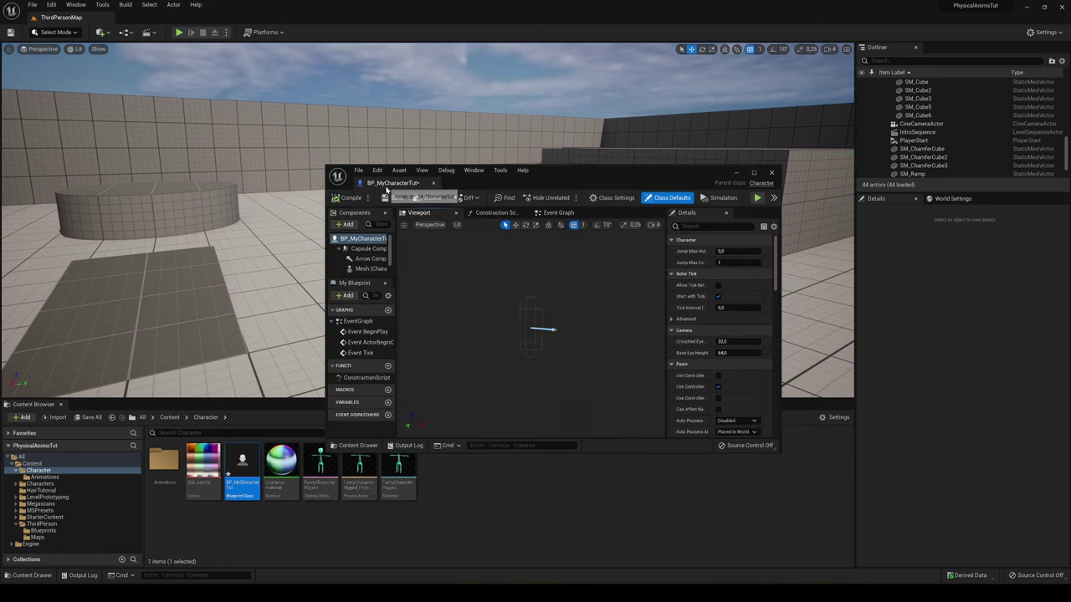
double_click(468, 177)
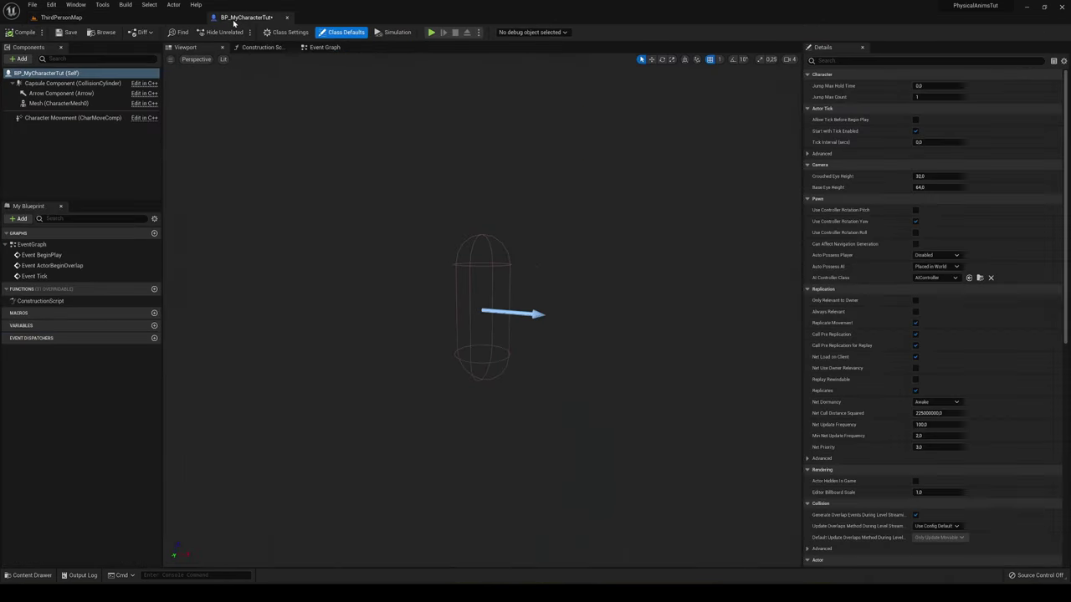
left_click(71, 84)
left_click(67, 104)
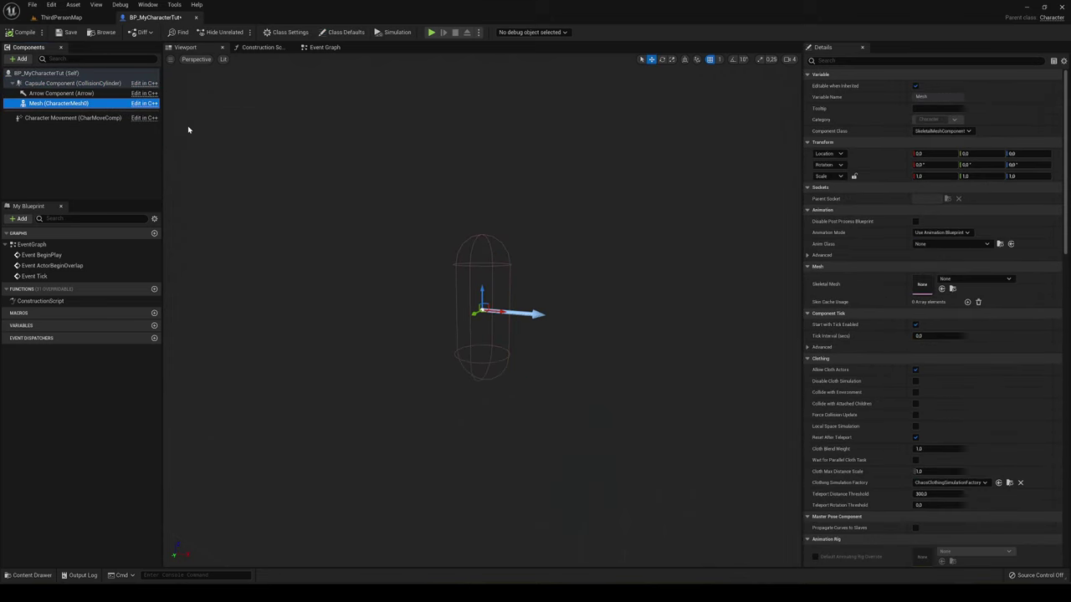
left_click(84, 118)
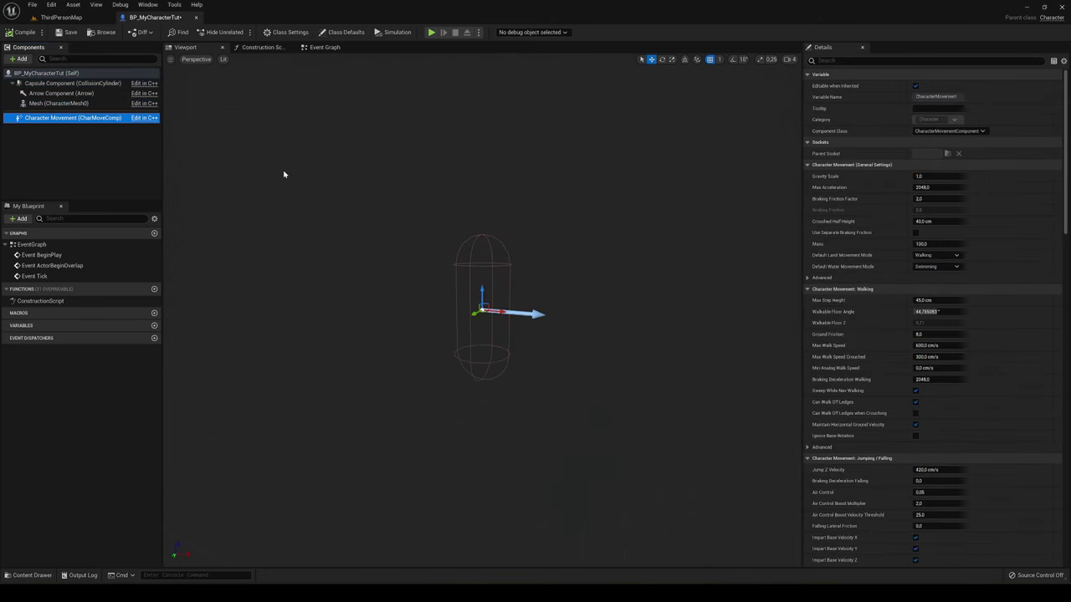
left_click(50, 104)
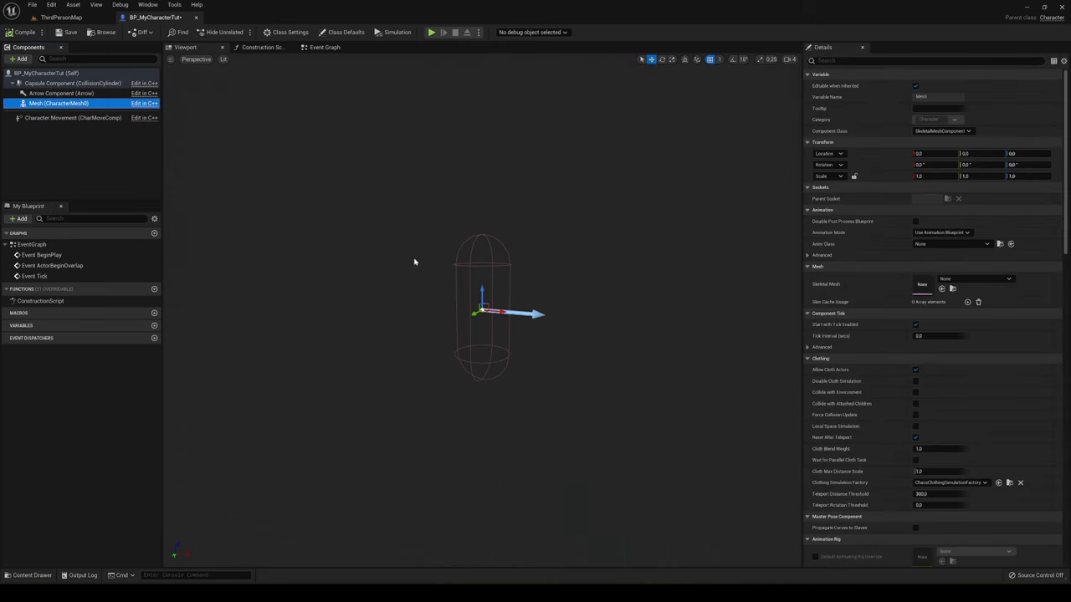
- Assign FunnyCharacterRigged as the skeletal mesh and set its Z location to -90
left_click(959, 278)
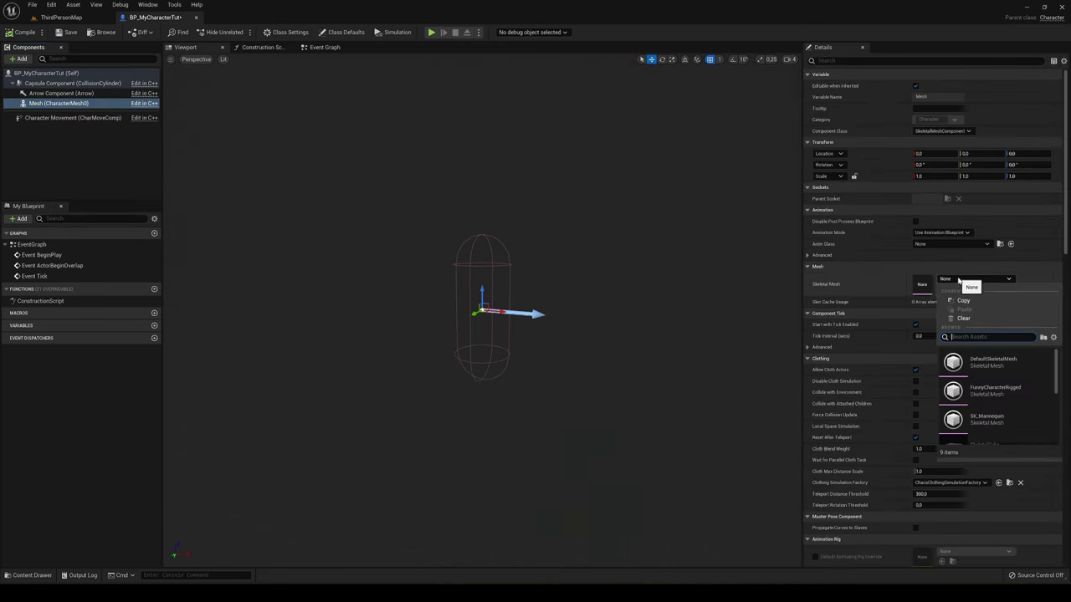
left_click(994, 389)
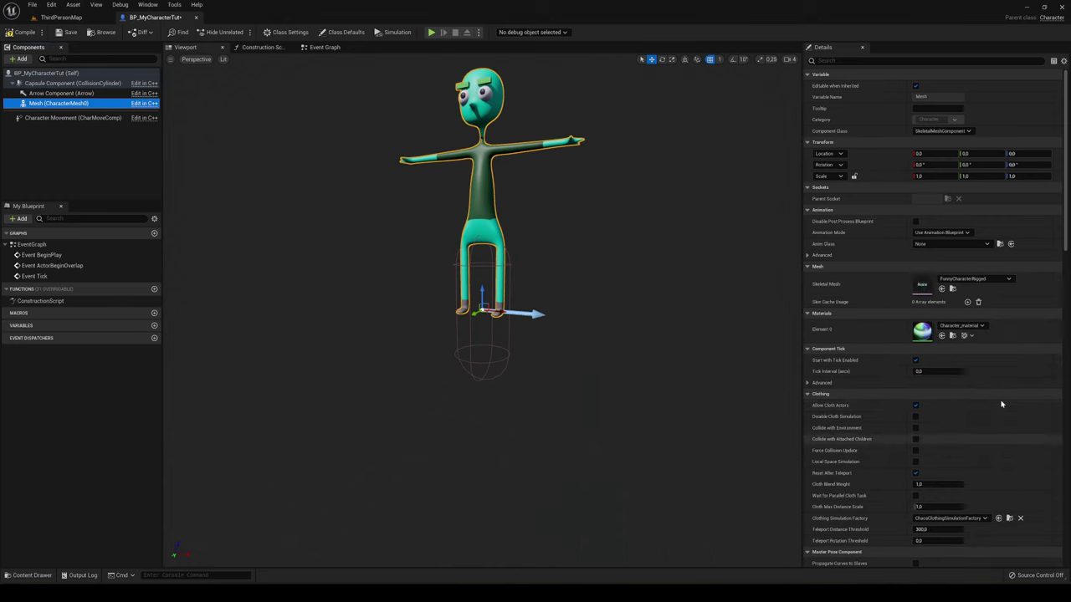
left_click(1038, 154)
type("-")
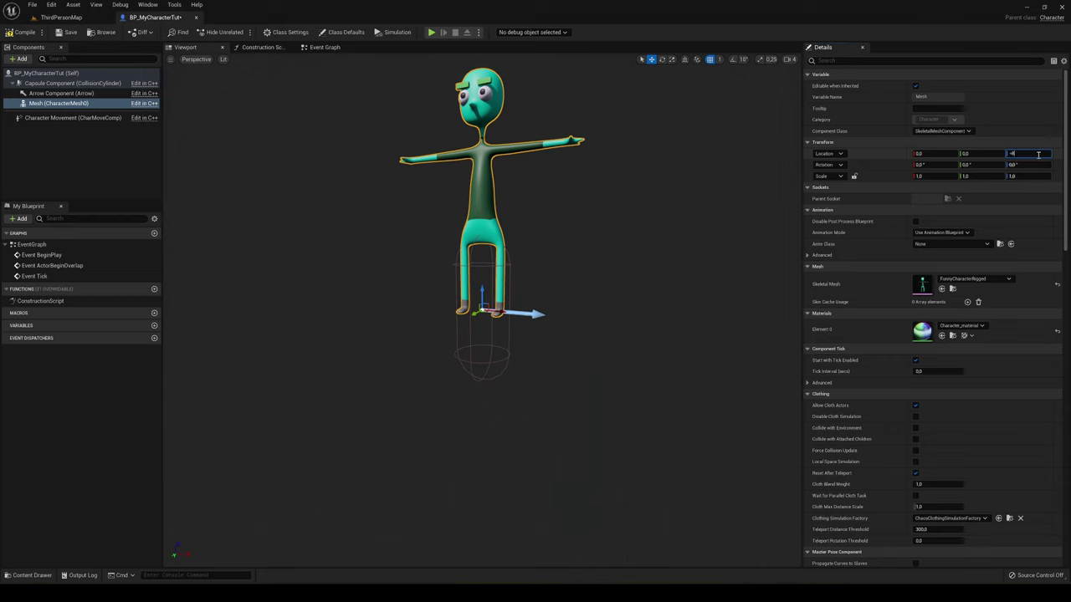
type("90")
key("Return")
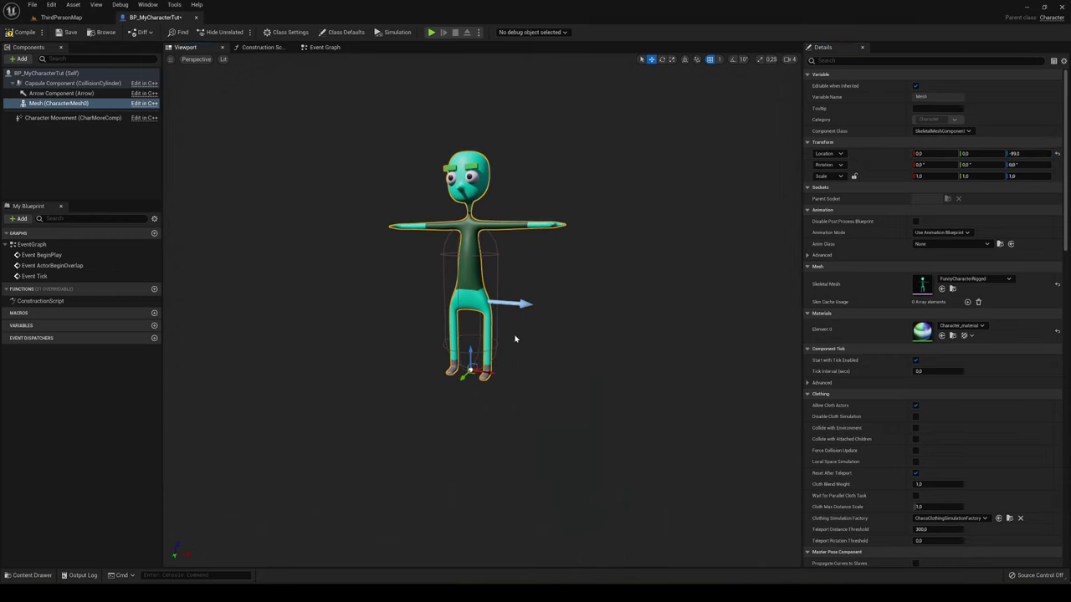
- Rotate the mesh to -90 yaw
key("e")
left_click_drag(497, 373, 506, 367)
key("w")
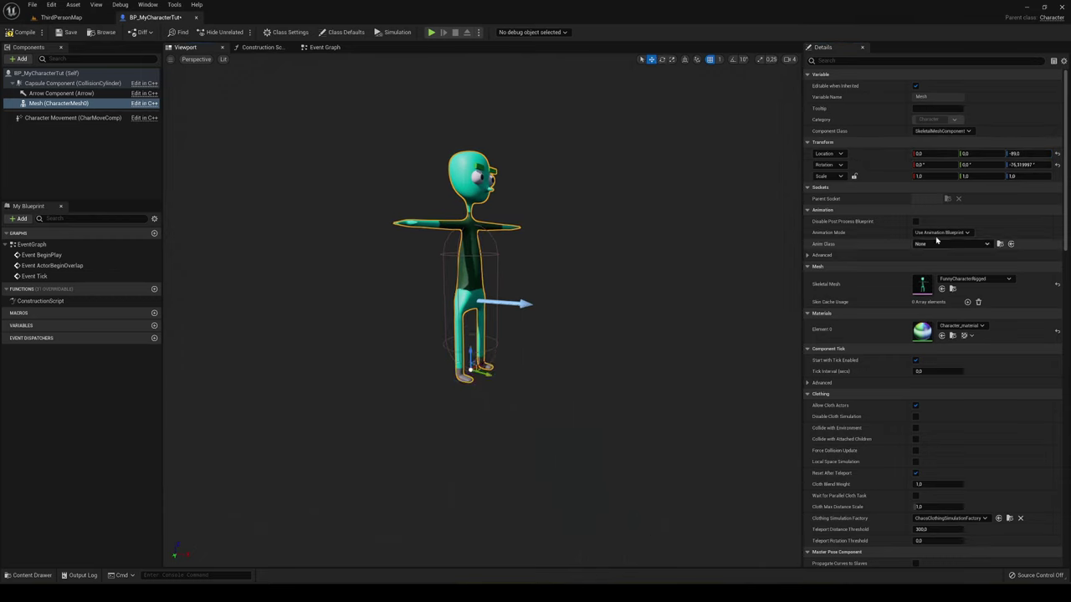
left_click(1038, 165)
type("-9")
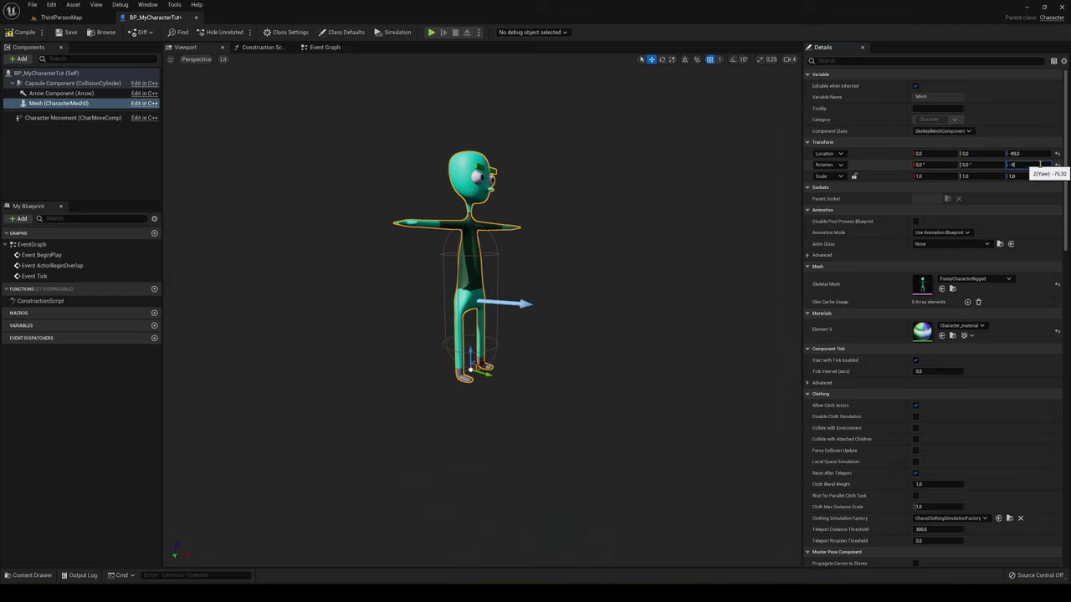
type("0")
key("Return")
- Scale the mesh uniformly to 0.7 on X, Y and Z, then inspect it in the viewport
scroll(586, 292, "up", 2)
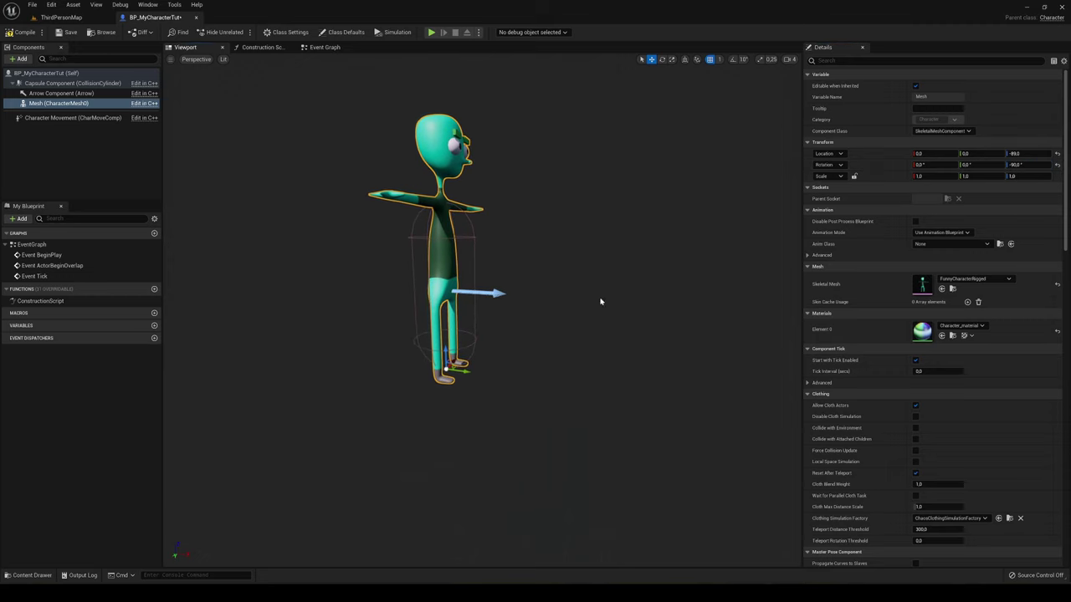
left_click_drag(446, 368, 473, 362)
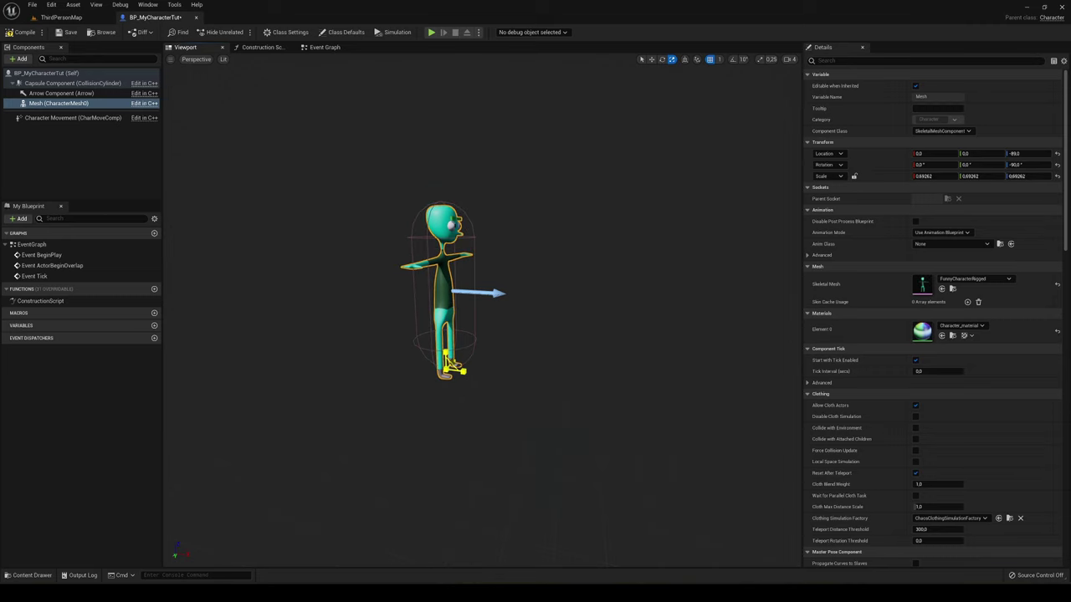
key("w")
left_click(952, 177)
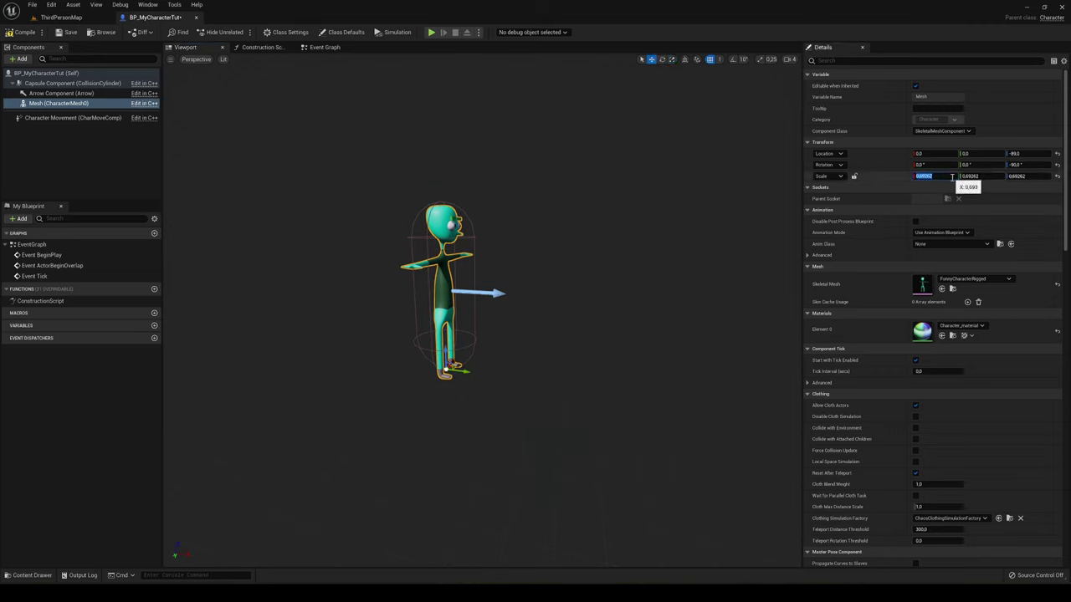
type("0.7")
key("Tab")
type("0.7")
key("Tab")
type("0.7")
key("Return")
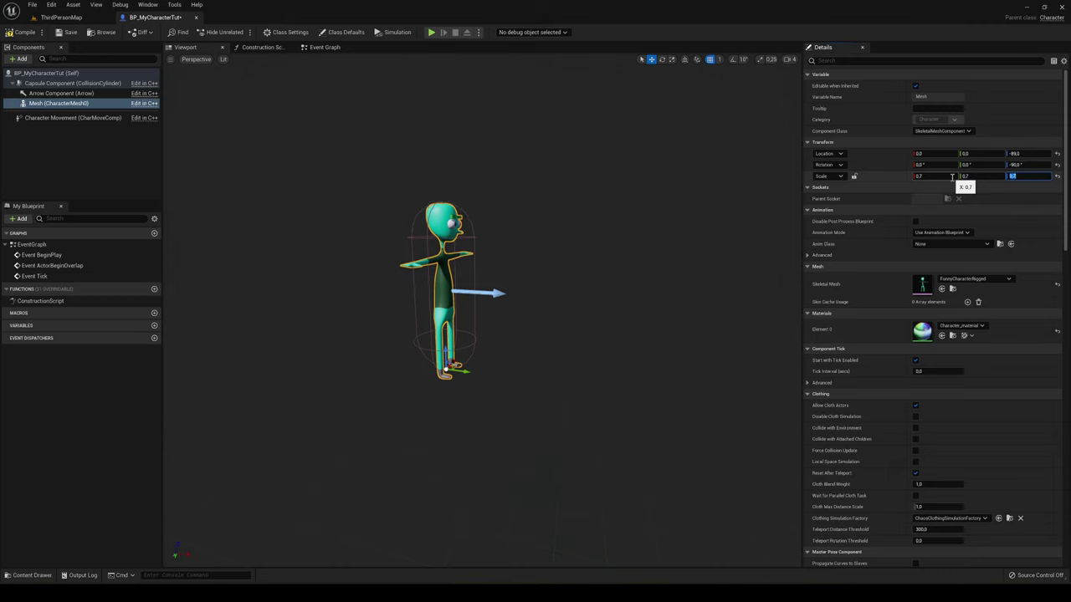
scroll(456, 284, "up", 5)
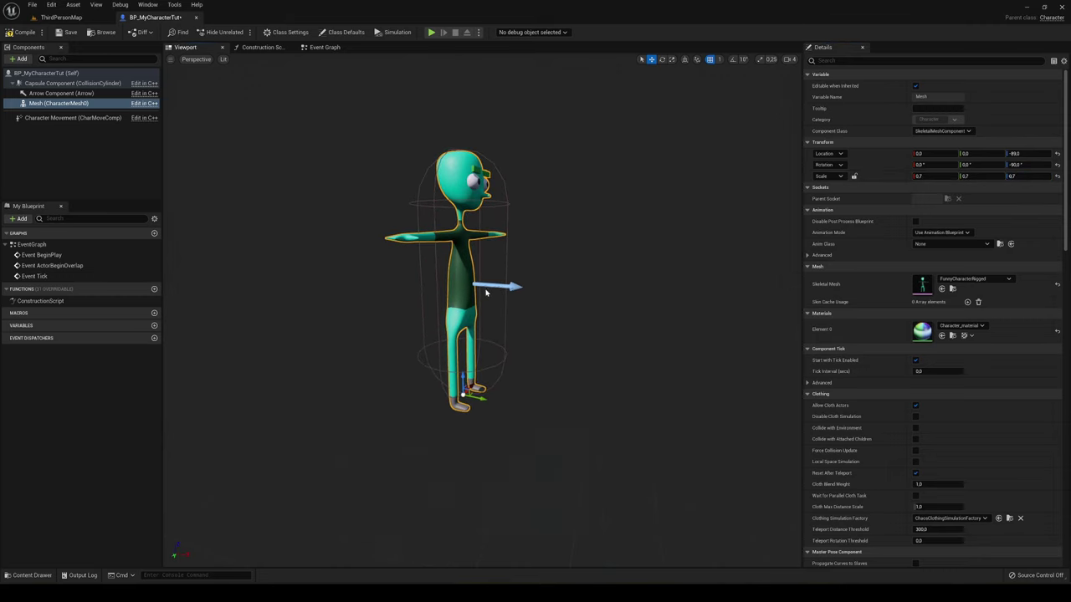
left_click_drag(463, 351, 504, 284)
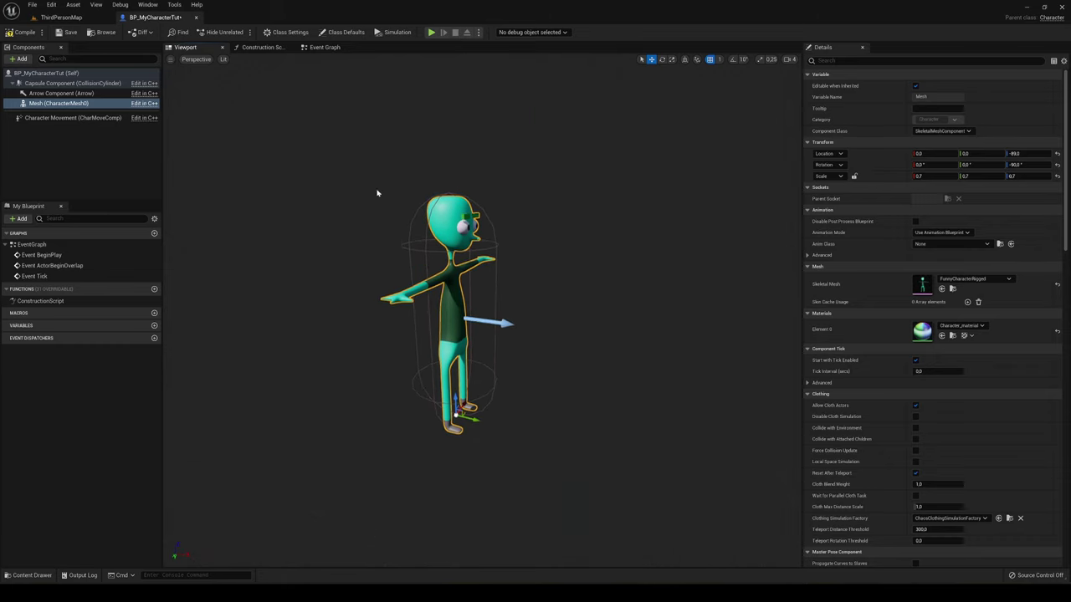
- Uncheck Use Controller Rotation Yaw under Pawn in BP_MyCharacterTut's Class Defaults
left_click(286, 32)
left_click(332, 33)
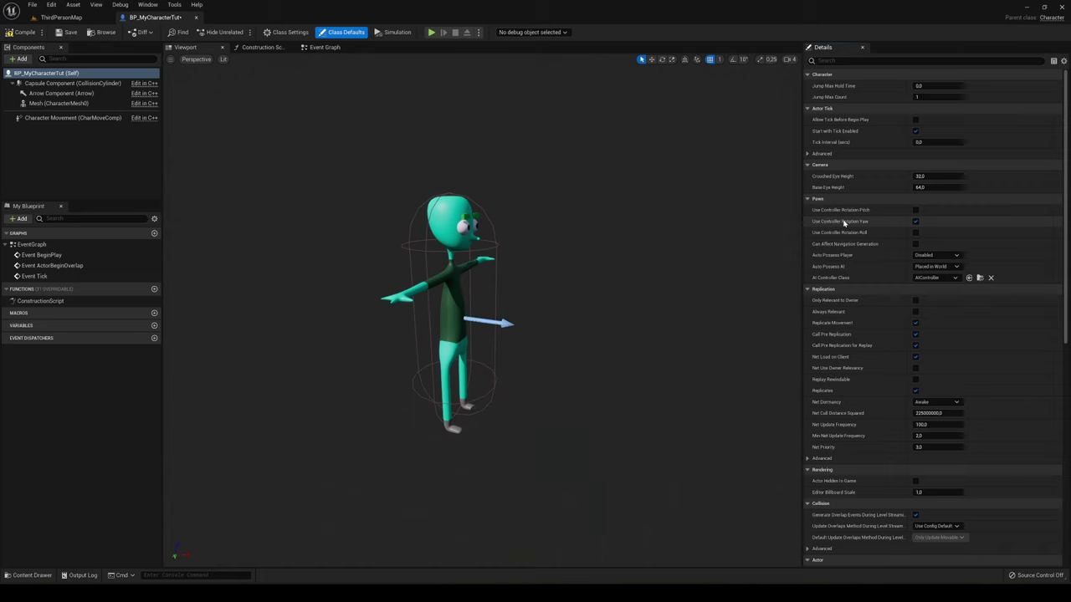
left_click(915, 222)
left_click(915, 222)
left_click(915, 222)
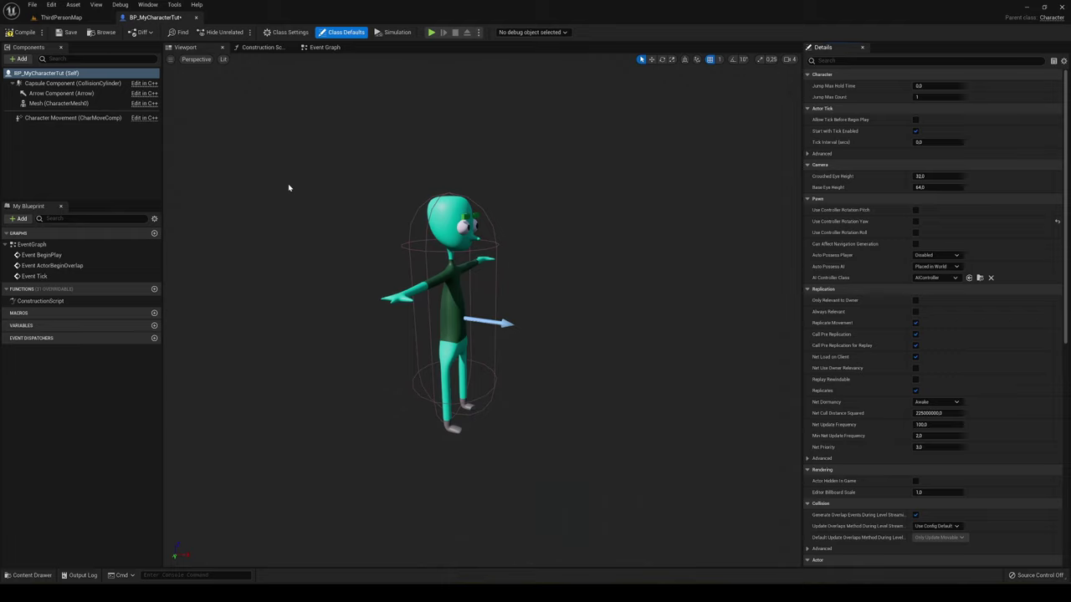
- Delete the three default event nodes from the Event Graph and save the Blueprint
left_click(323, 47)
right_click_drag(338, 203, 222, 198)
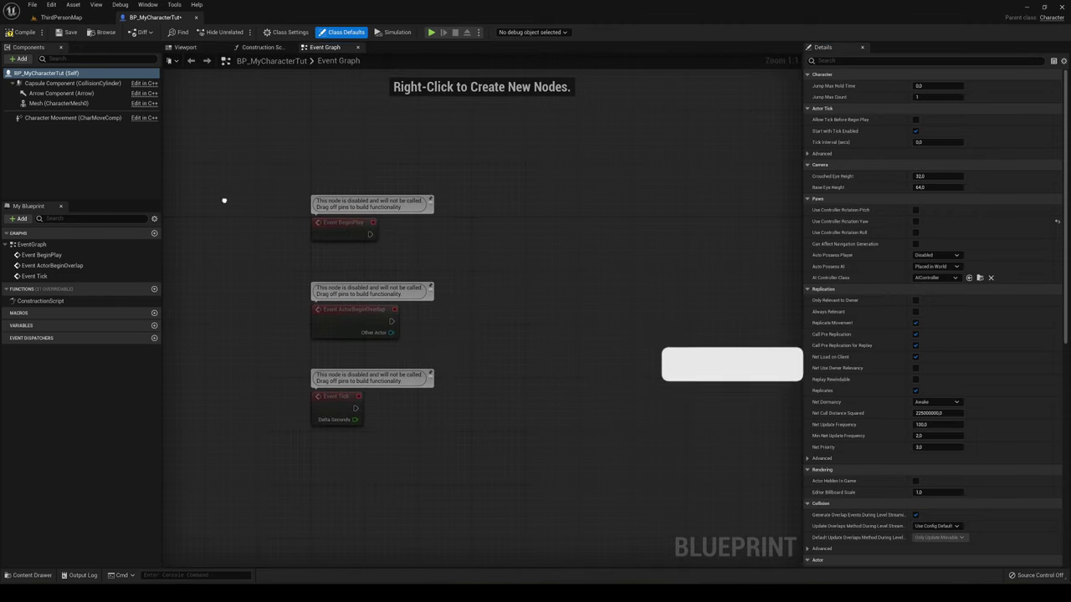
left_click_drag(218, 173, 474, 469)
key("Delete")
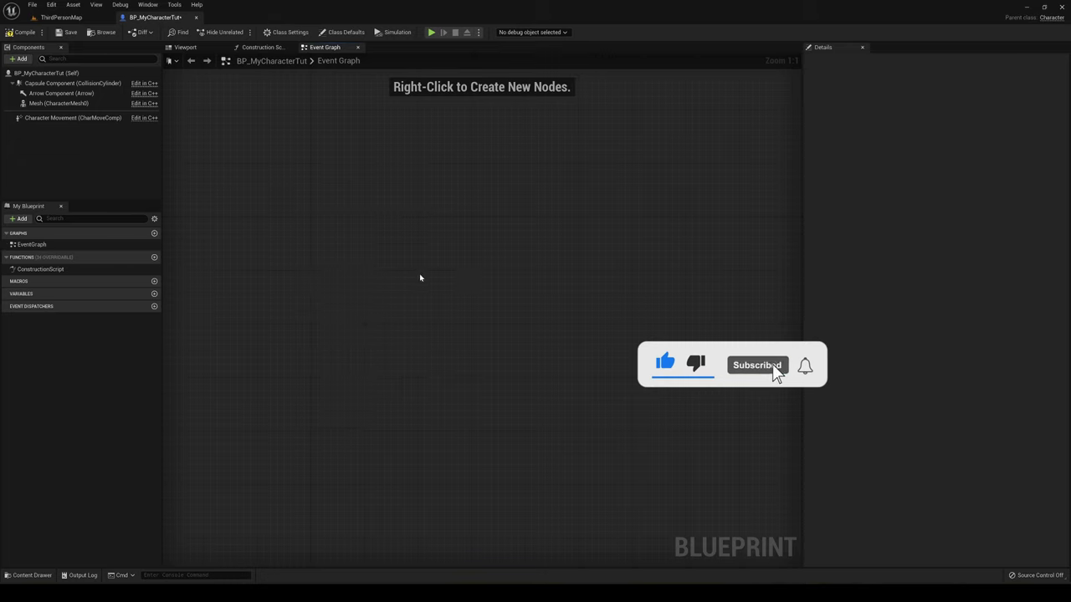
left_click(61, 34)
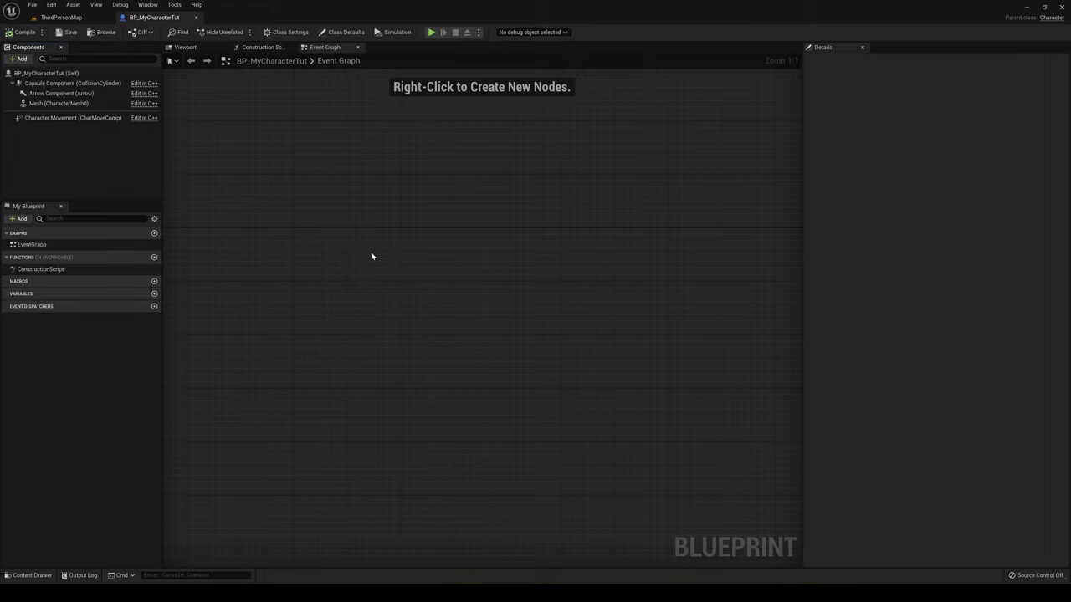
- Open Project Settings from the Edit menu and go to the Engine Input page
left_click(50, 5)
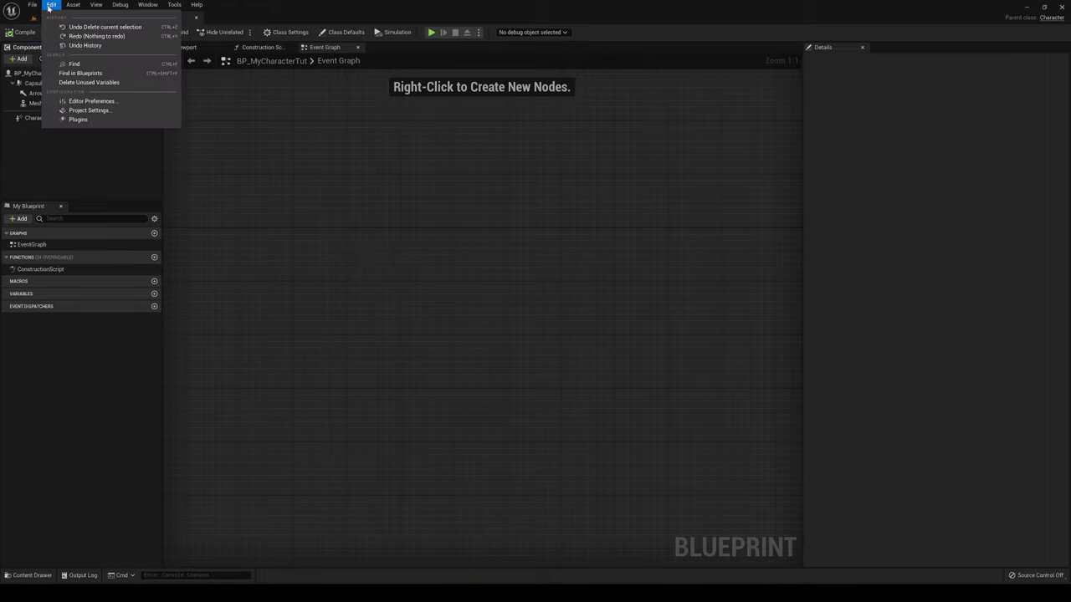
left_click(79, 112)
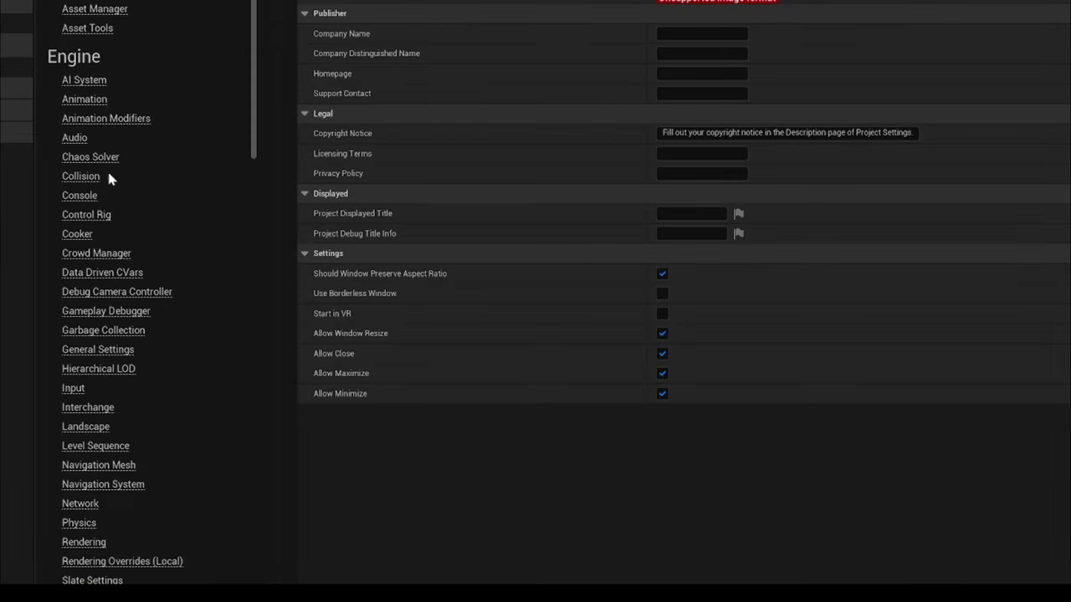
left_click(87, 395)
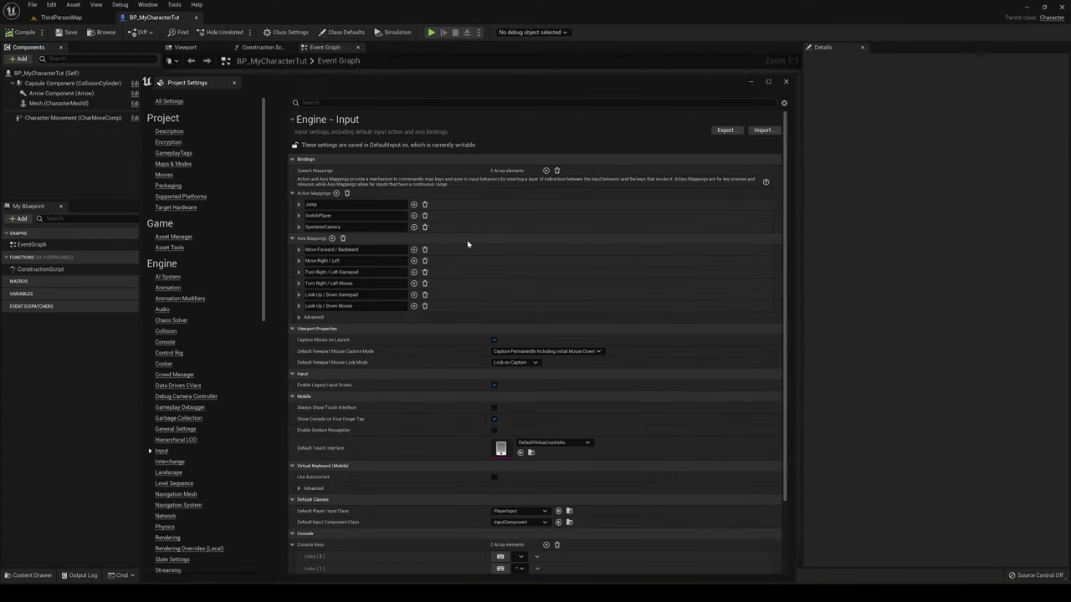
left_click(293, 193)
left_click(293, 193)
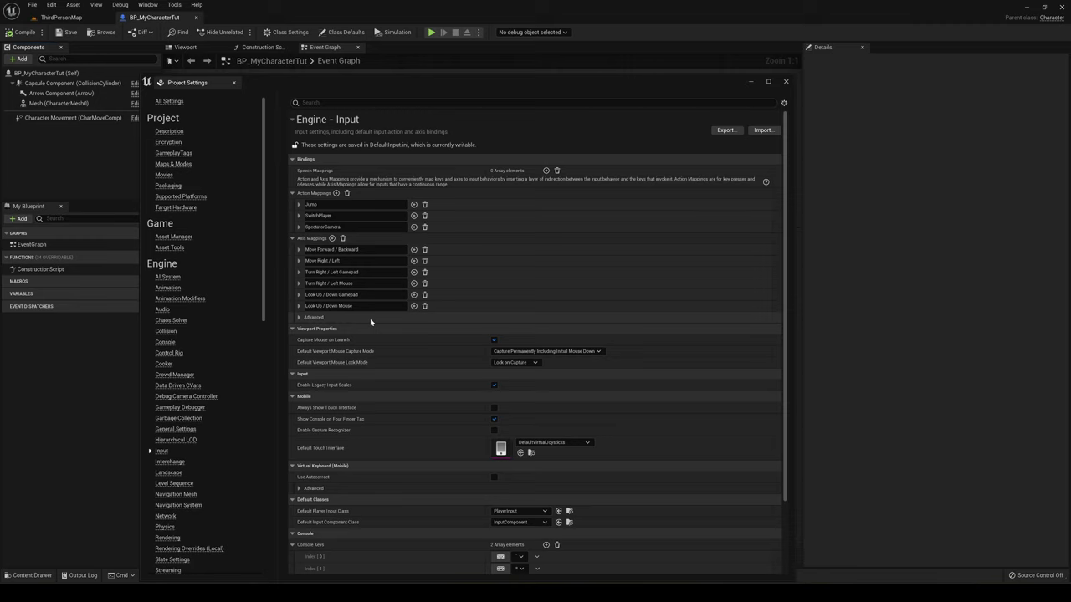
- Add a new axis mapping named 'Go Forward/ Backwards'
left_click(332, 239)
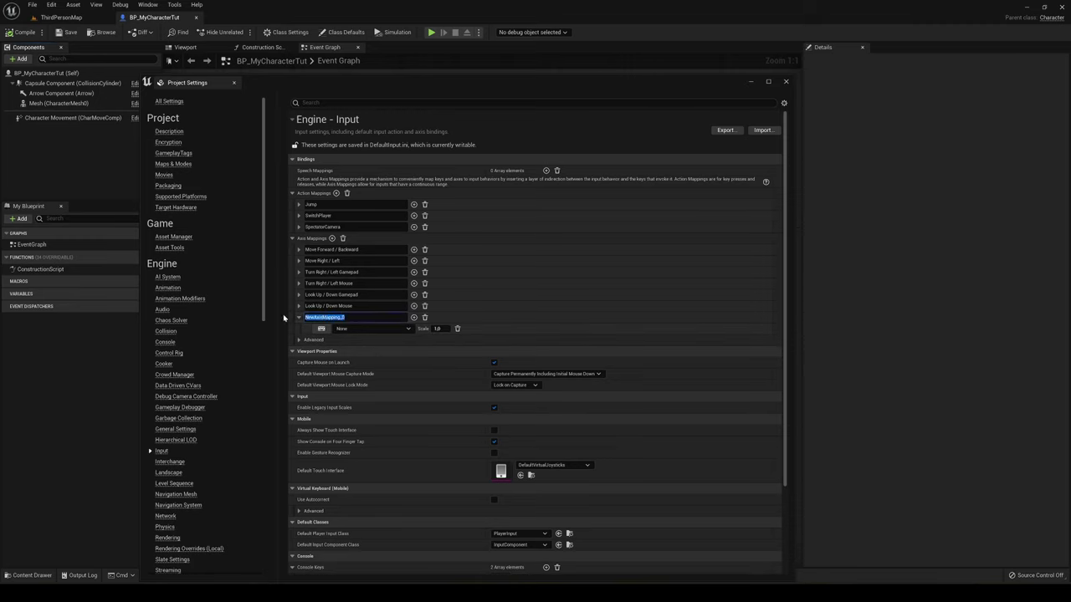
type("G")
type("o Forward")
type("/ Backw")
type("wa")
type("rds")
key("Return")
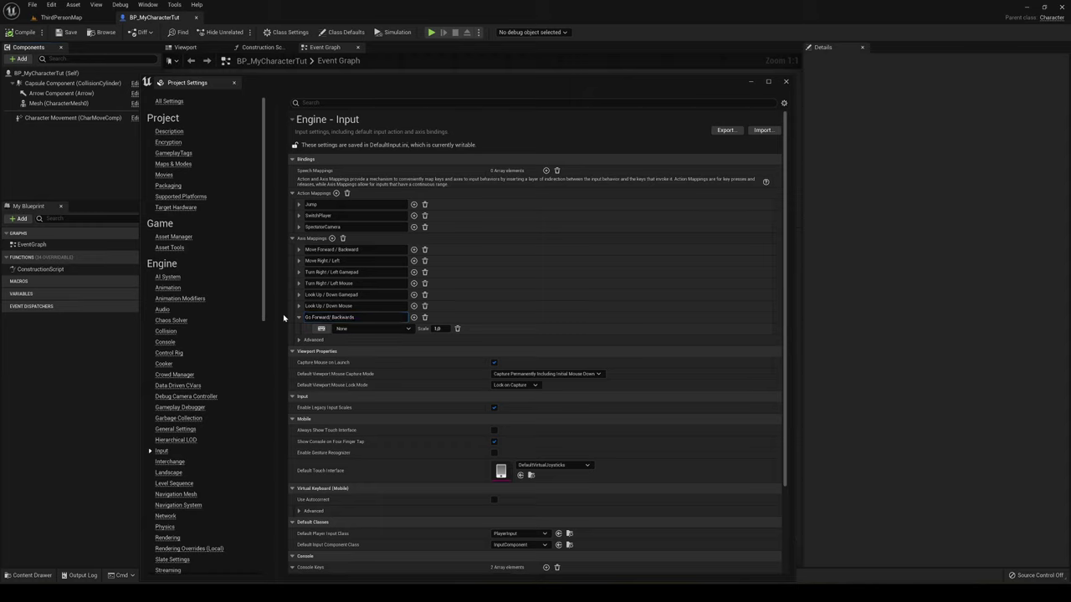